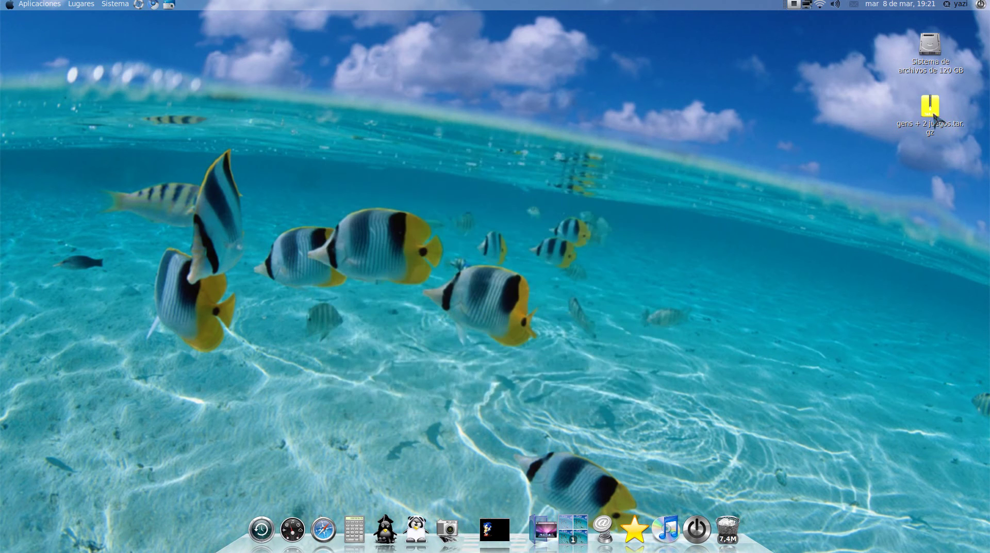
# Extract 'gens + 2 juegos.tar.gz' onto the desktop with 'Extraer aquí'
pyautogui.rightClick(934, 117)
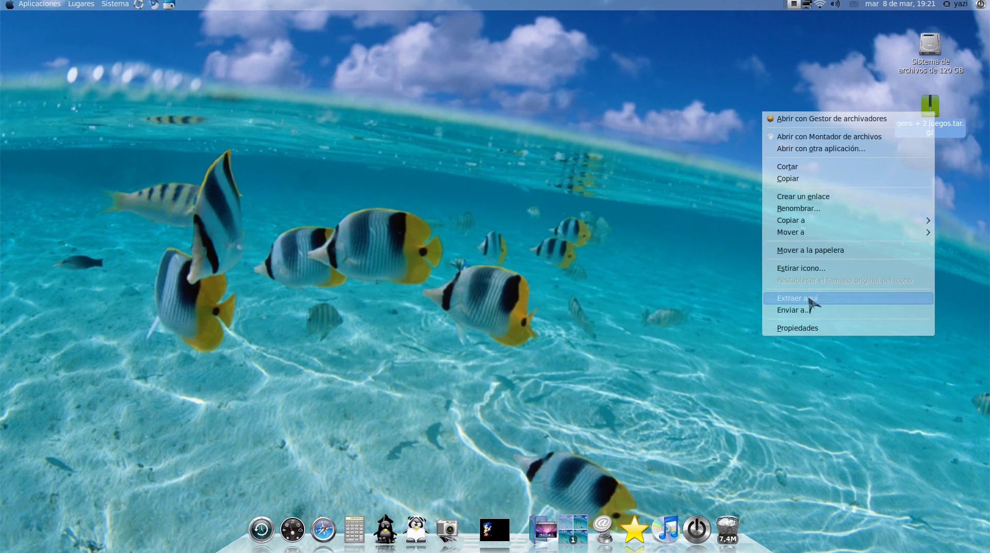
pyautogui.click(802, 301)
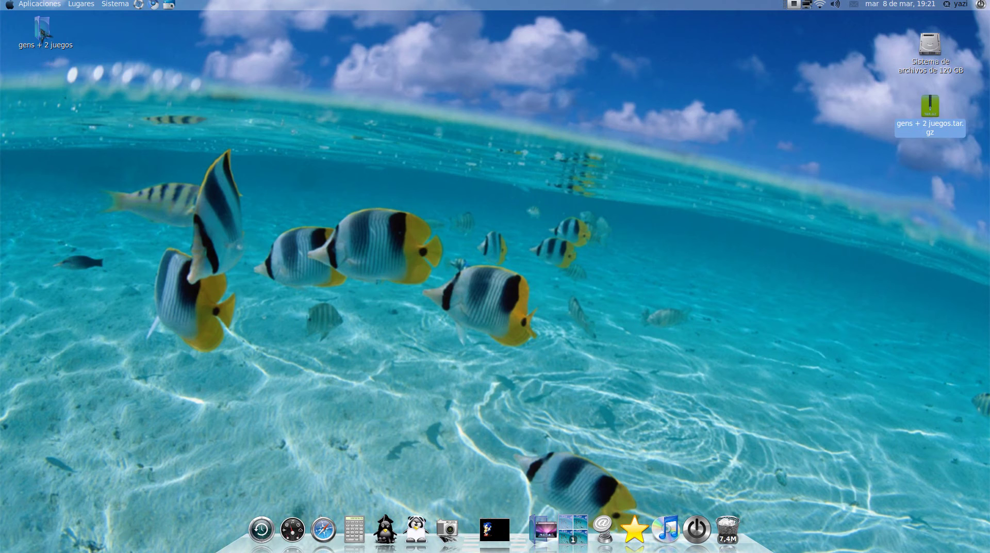
# Move the 'gens + 2 juegos' folder under the archive and open it in Nautilus
pyautogui.moveTo(44, 32)
pyautogui.mouseDown()
pyautogui.moveTo(94, 66)
pyautogui.moveTo(290, 108)
pyautogui.moveTo(629, 152)
pyautogui.moveTo(942, 211)
pyautogui.moveTo(928, 180)
pyautogui.mouseUp()
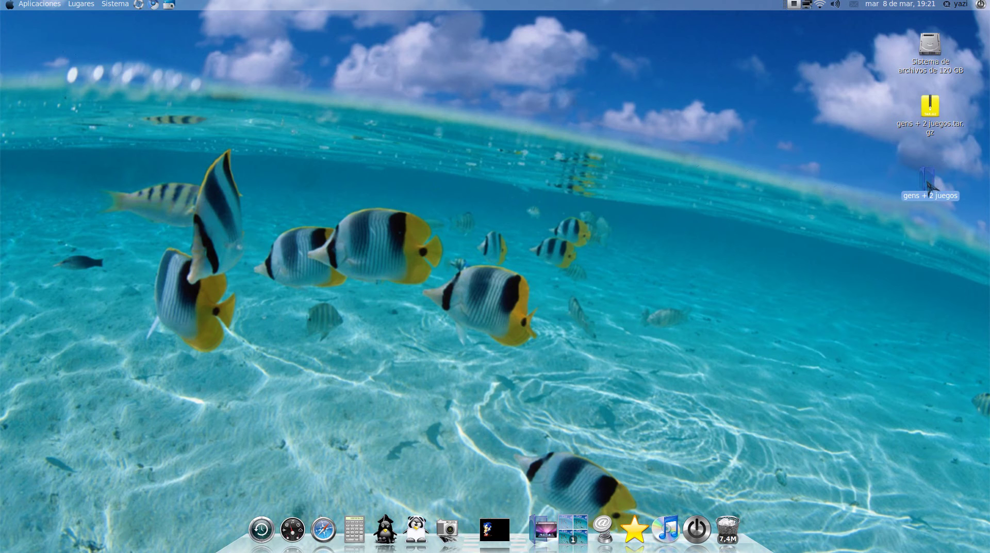
pyautogui.doubleClick(928, 184)
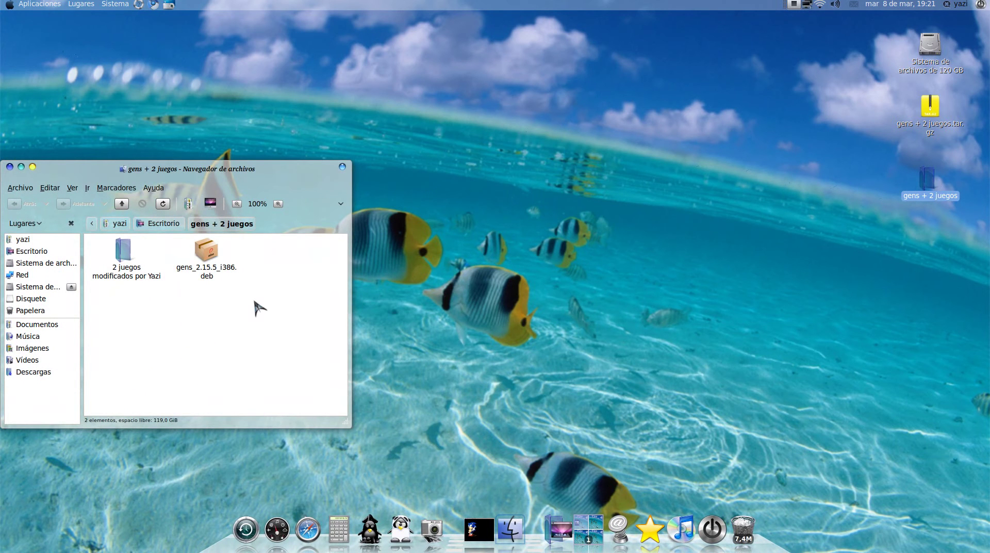
pyautogui.moveTo(255, 299); pyautogui.dragTo(135, 268)
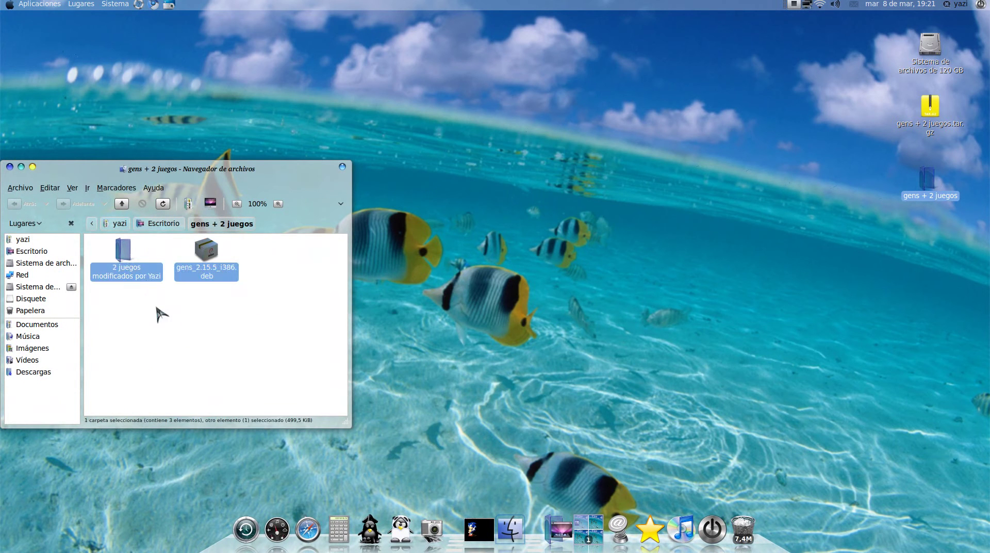
pyautogui.click(201, 321)
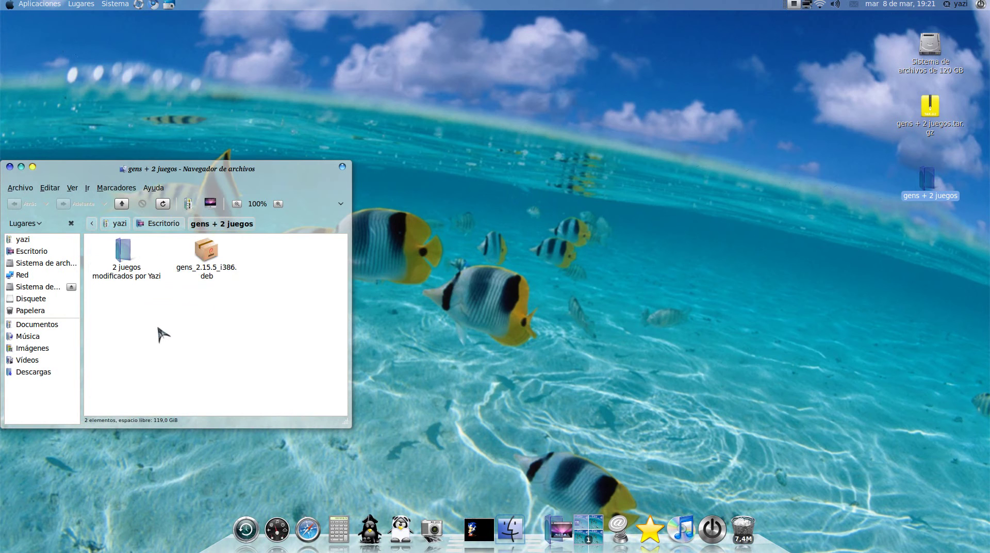
pyautogui.doubleClick(207, 256)
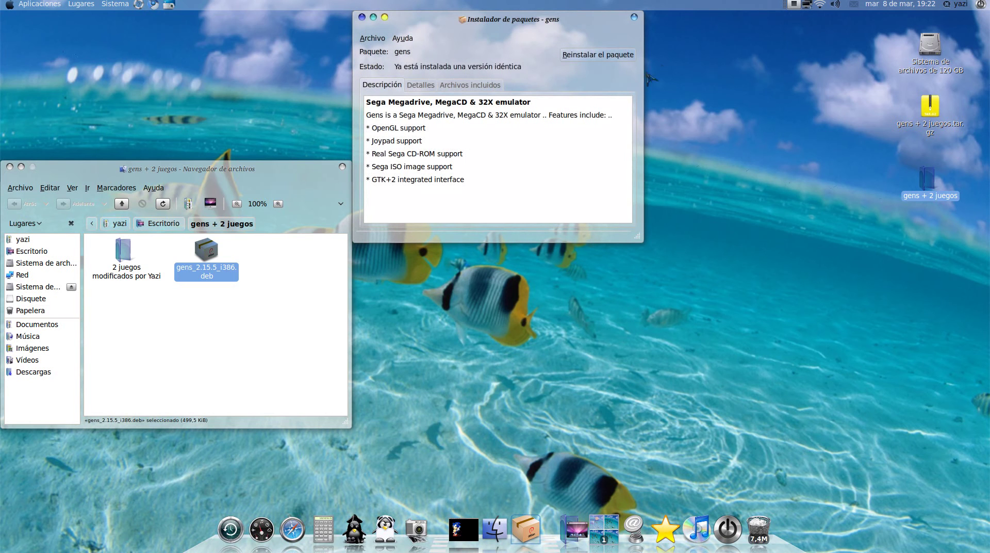
pyautogui.click(421, 87)
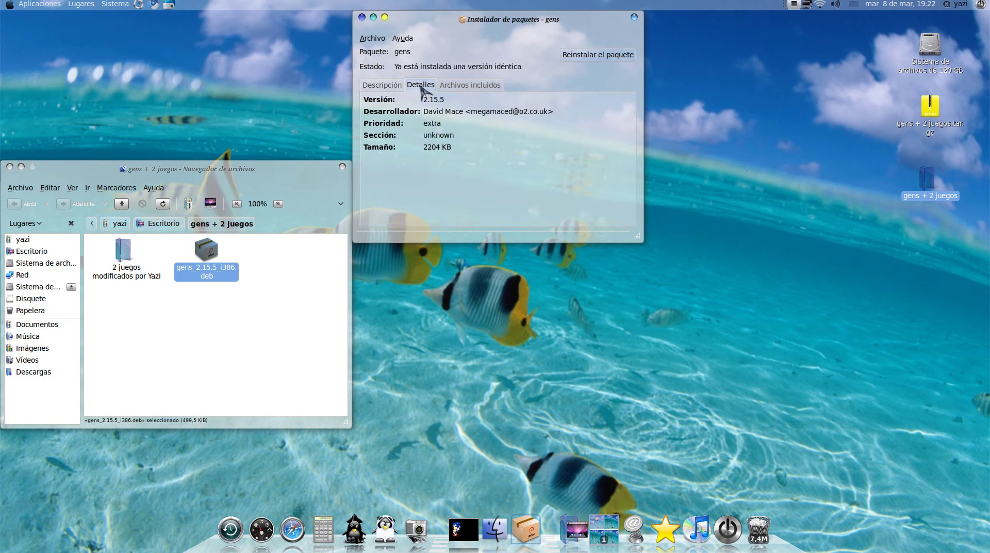
pyautogui.click(466, 87)
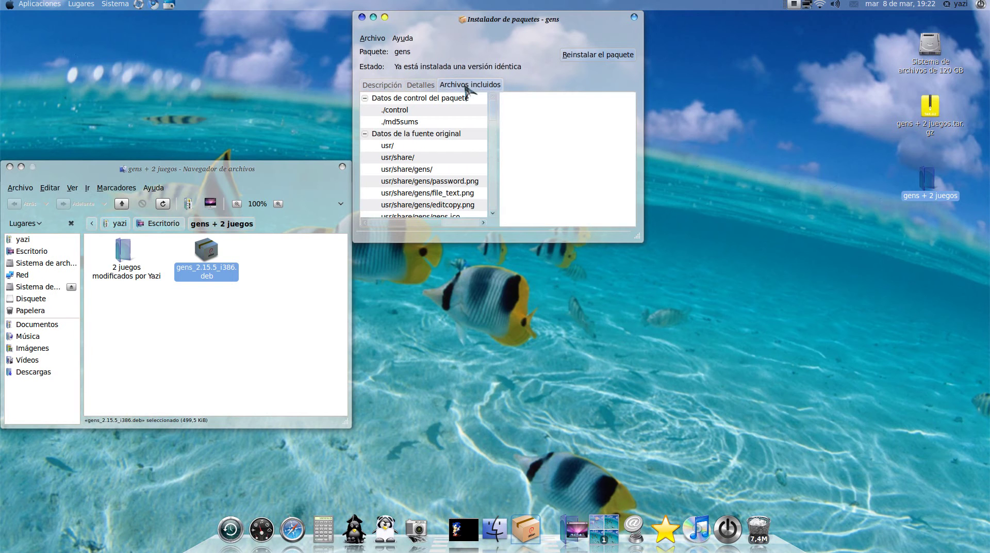
pyautogui.click(416, 90)
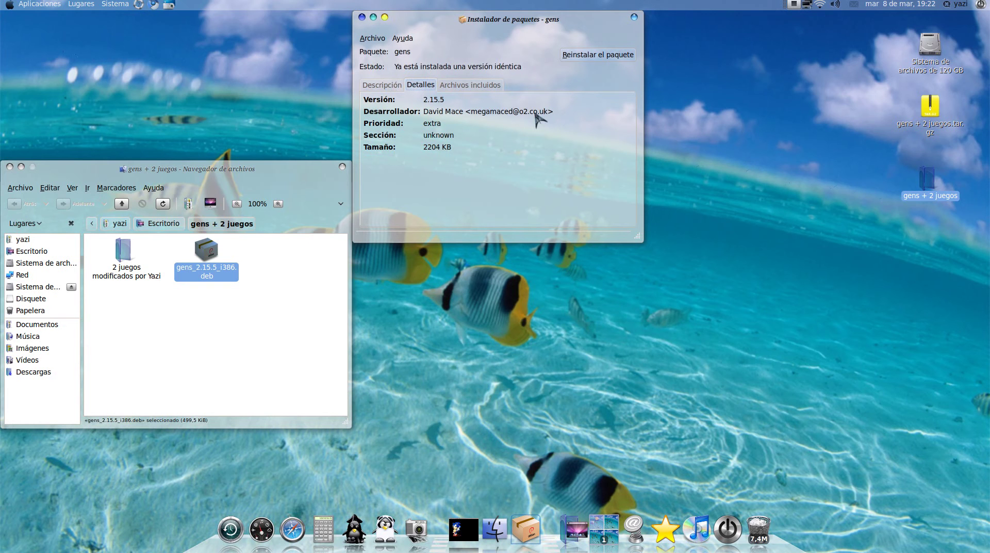
pyautogui.click(382, 84)
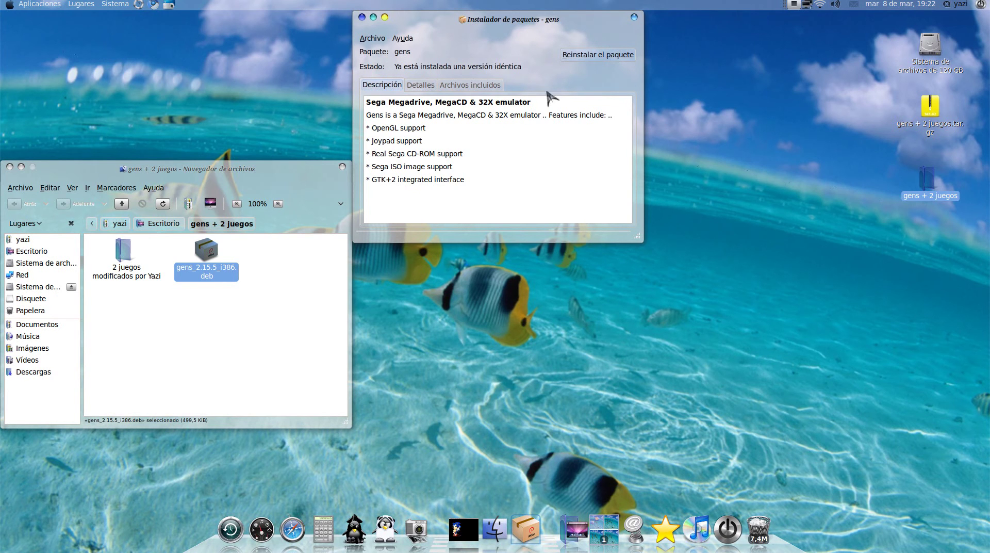
pyautogui.click(362, 19)
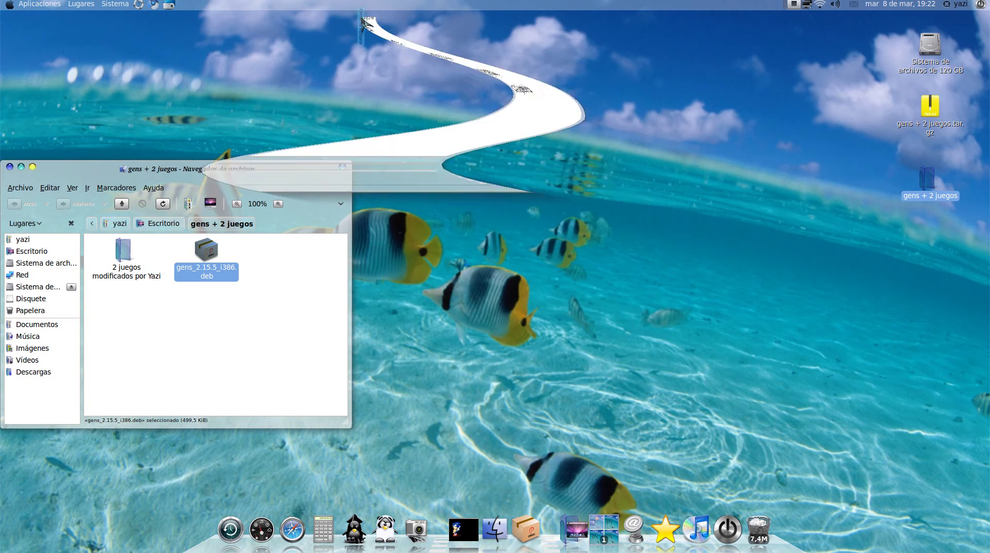
# Close the file browser and launch Gens from Aplicaciones > Juegos
pyautogui.click(10, 167)
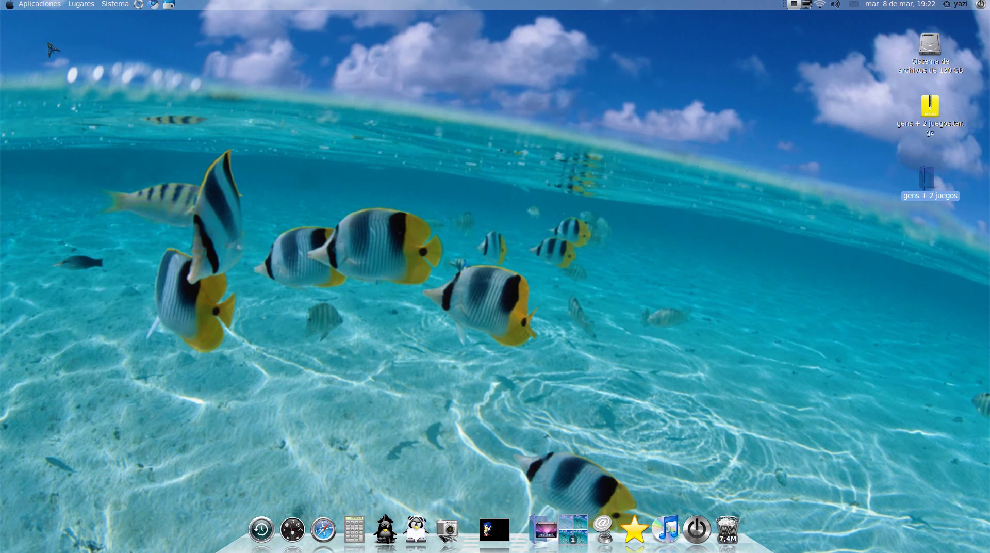
pyautogui.click(43, 4)
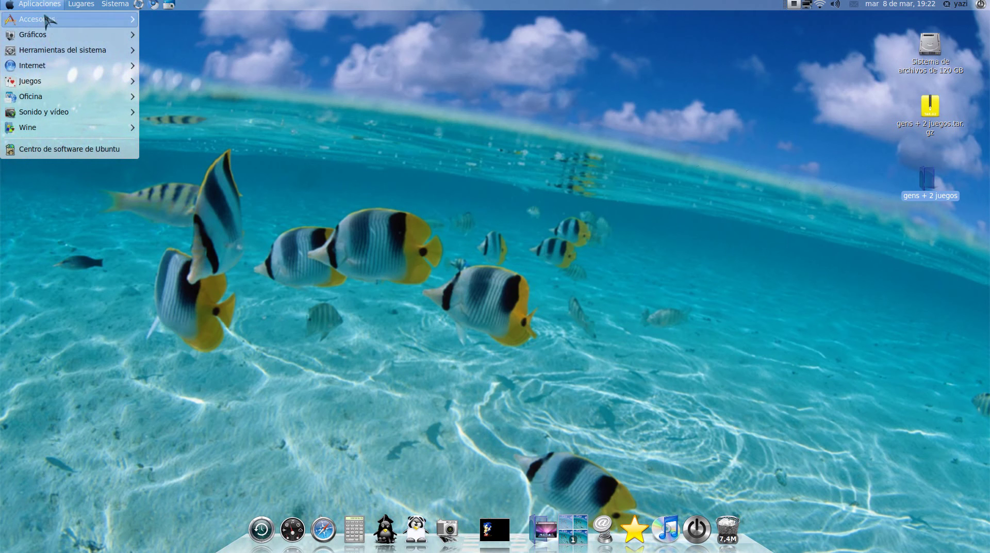
pyautogui.moveTo(82, 86)
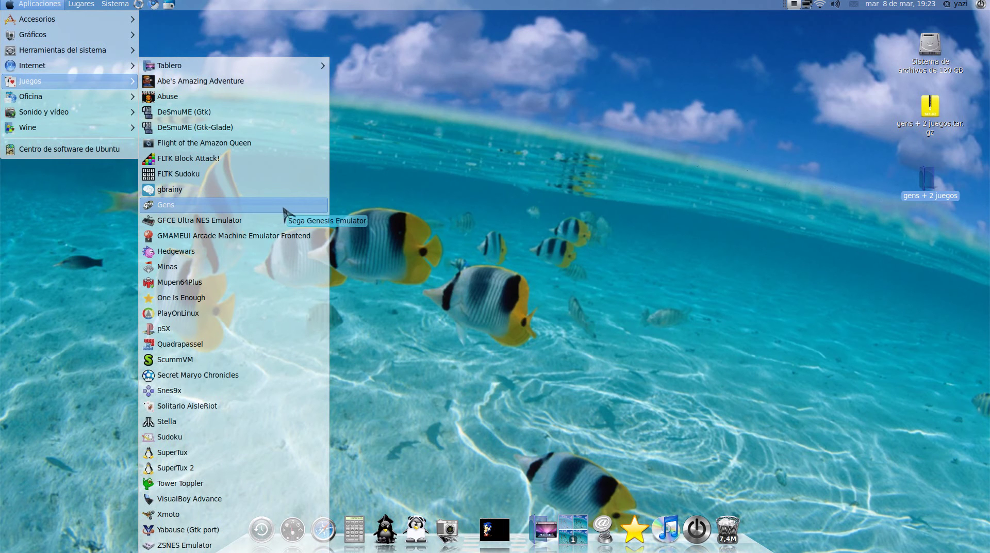
pyautogui.click(460, 190)
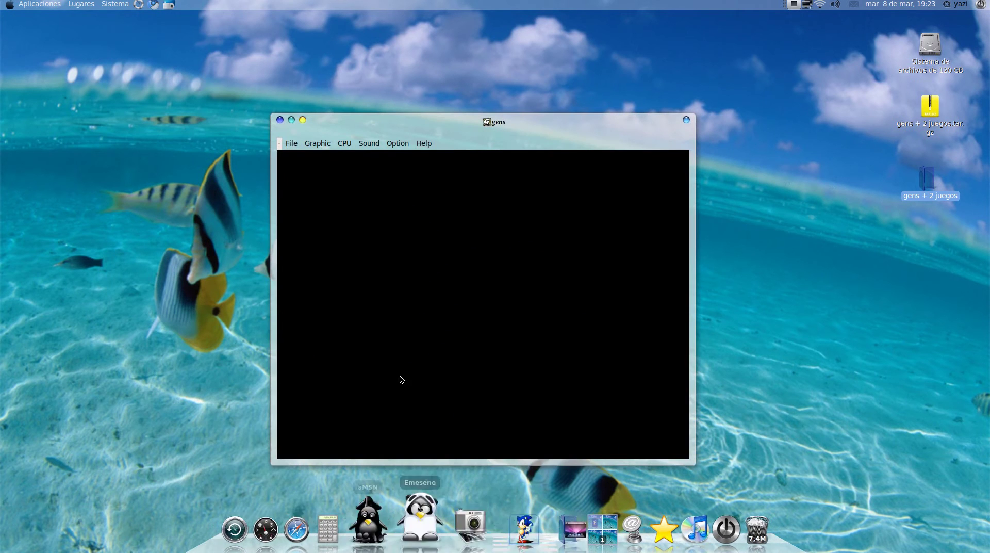
# Open the Knuckles & Sonic ROM from Escritorio > gens + 2 juegos' modified-games folder
pyautogui.click(292, 144)
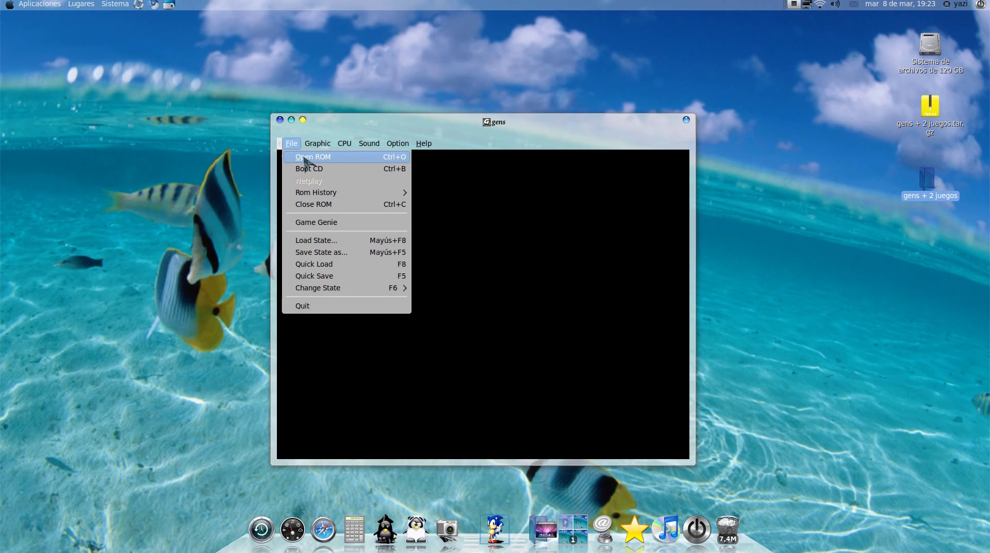
pyautogui.click(305, 157)
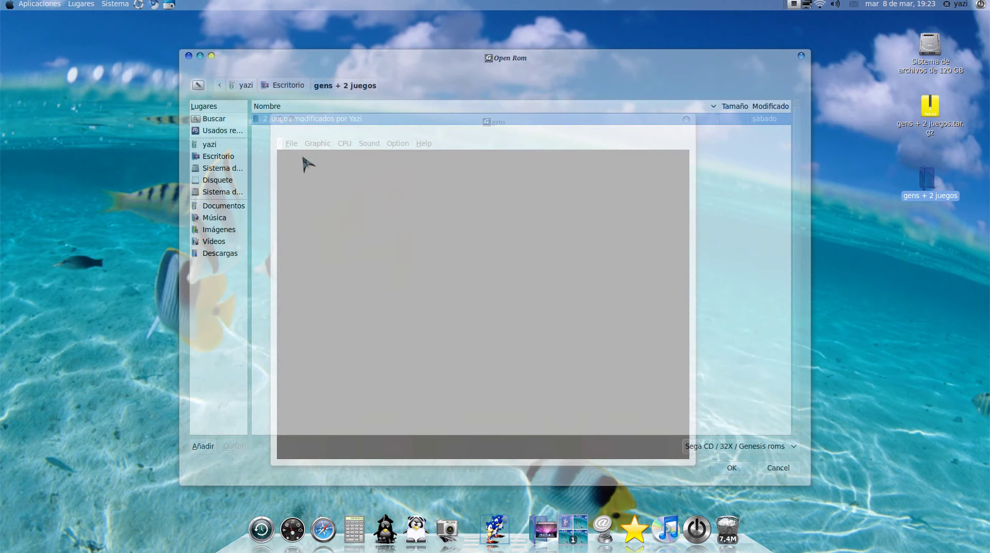
pyautogui.click(225, 156)
pyautogui.doubleClick(272, 120)
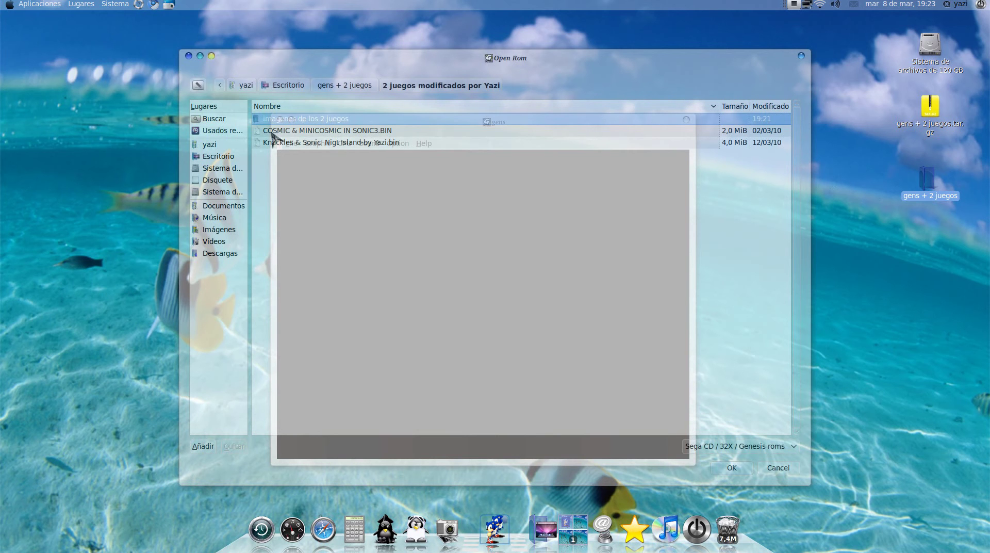
pyautogui.click(281, 144)
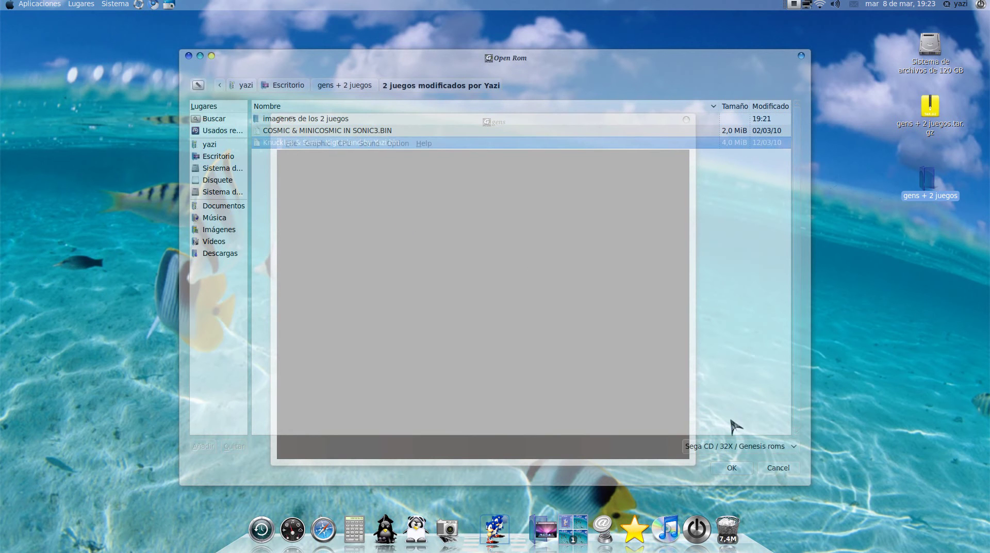
pyautogui.click(731, 469)
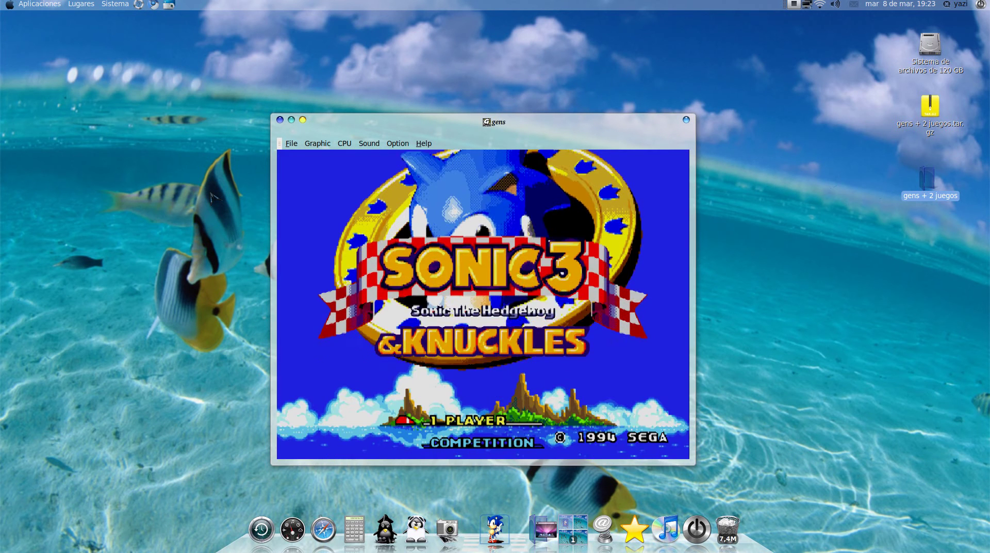
# Start a NO SAVE game with Sonic alone from the title screen
pyautogui.press('Return')
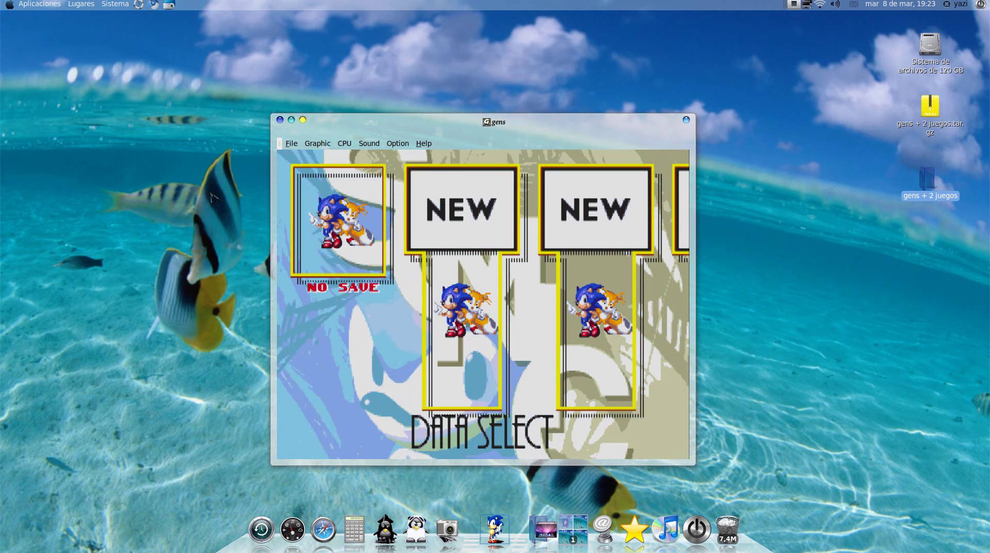
pyautogui.press('Left')
pyautogui.press('Up')
pyautogui.press('Up')
pyautogui.press('Up')
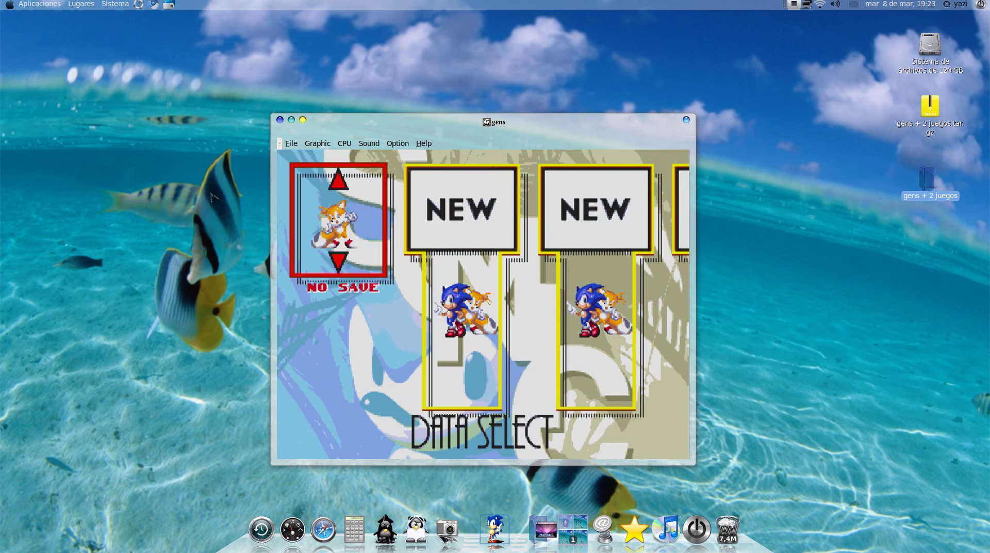
pyautogui.press('Return')
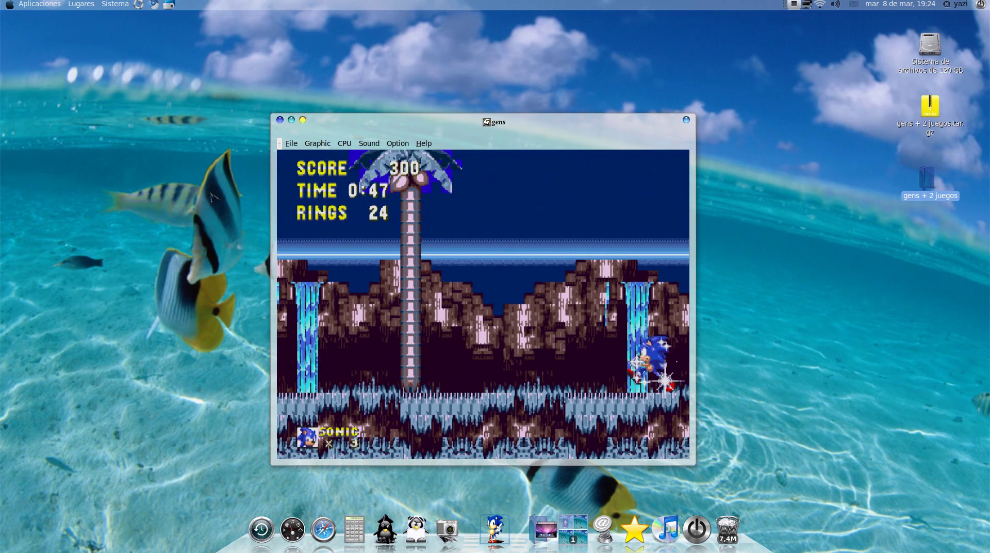
# Play Sonic through the boss fight using arrows and S, then close Gens
pyautogui.press('Left')
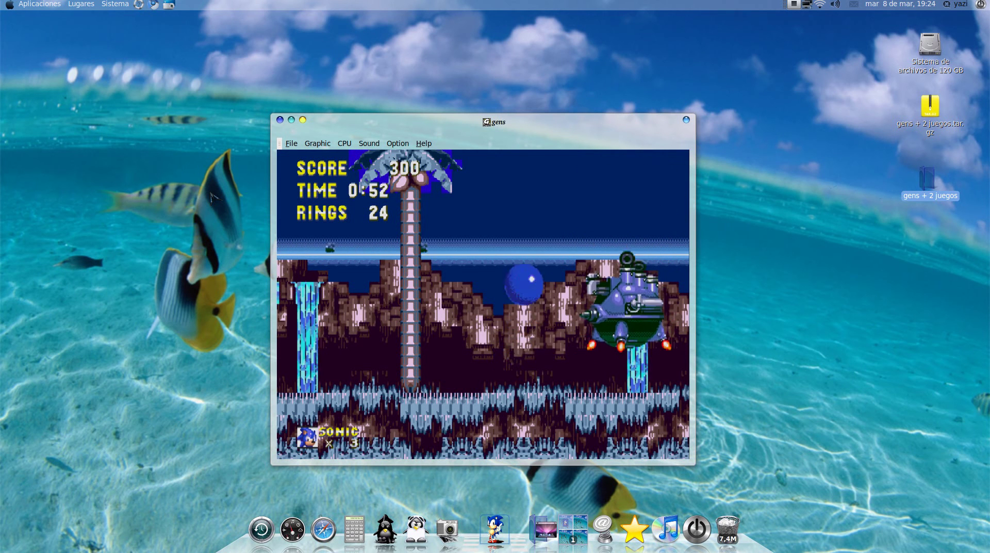
pyautogui.press('s')
pyautogui.press('Right')
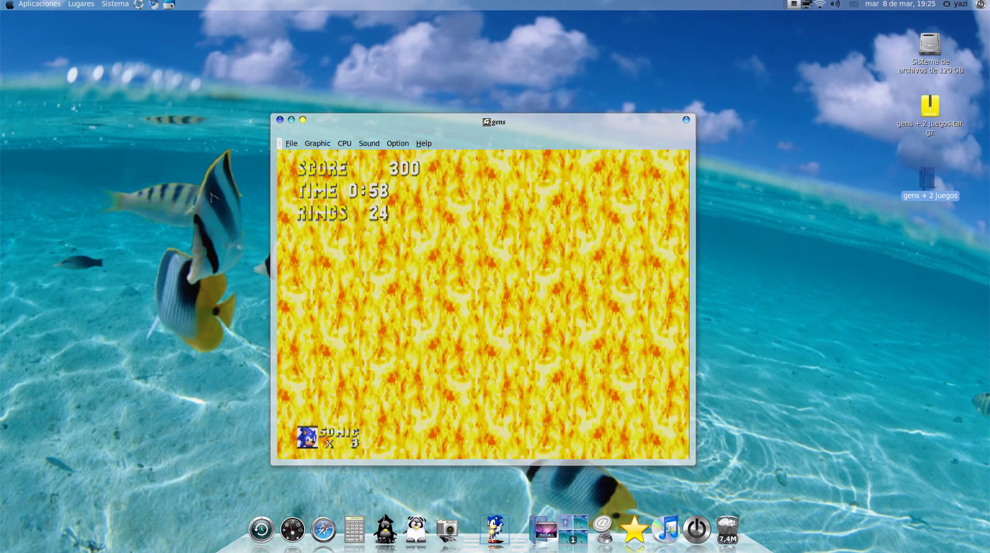
pyautogui.press('s')
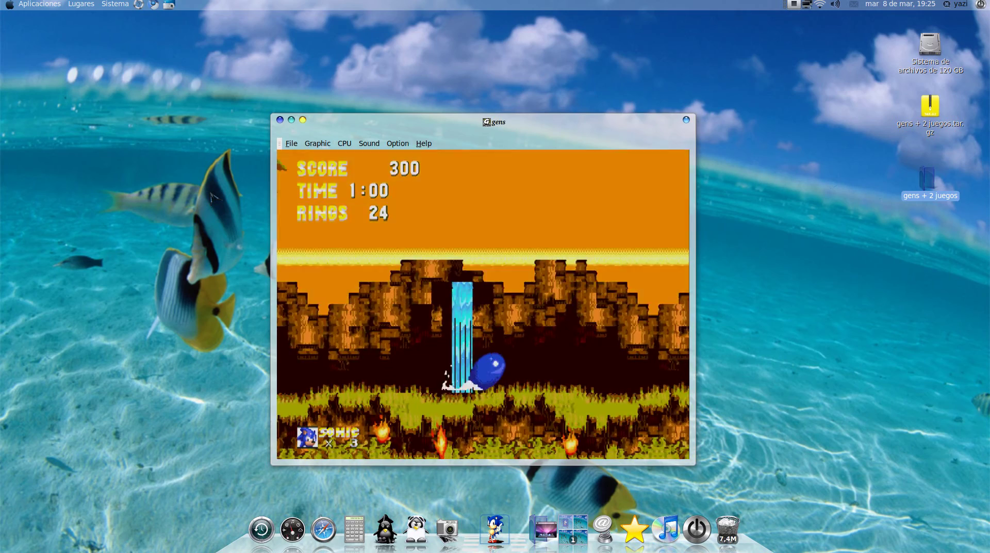
pyautogui.press('Right')
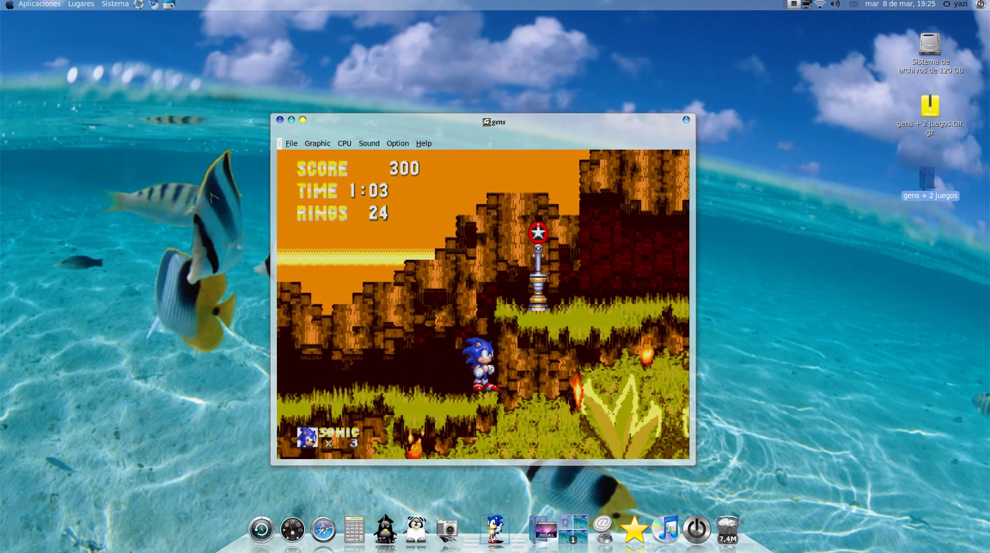
pyautogui.click(279, 120)
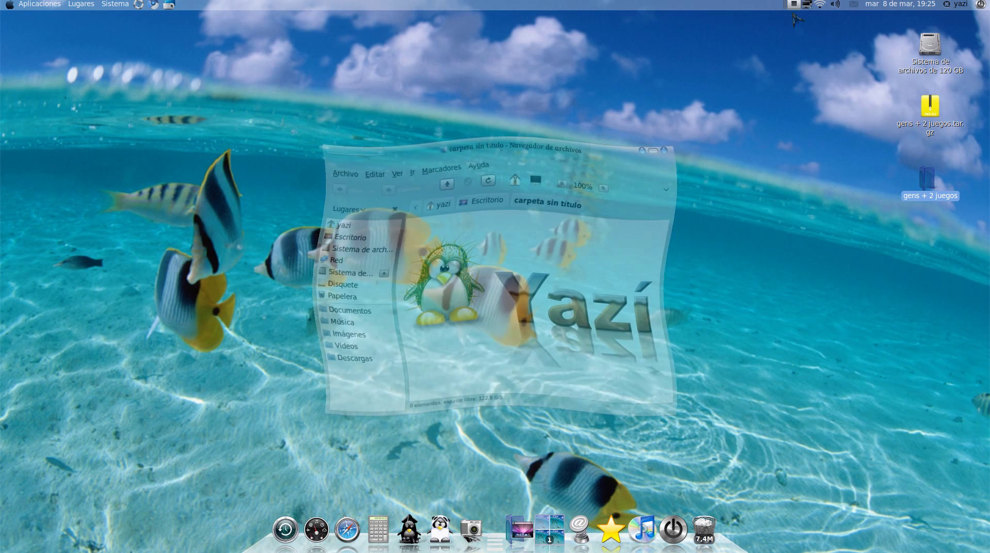
pyautogui.click(794, 4)
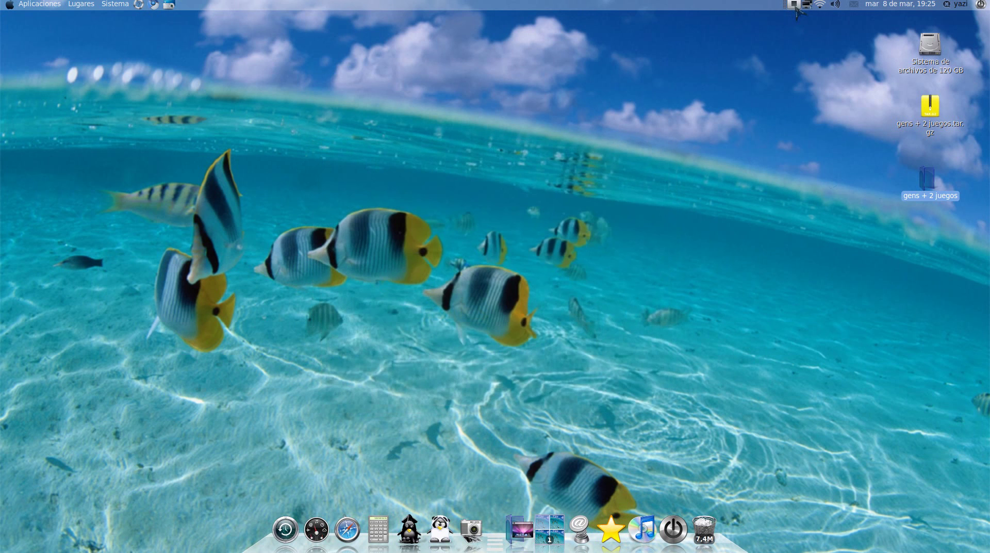